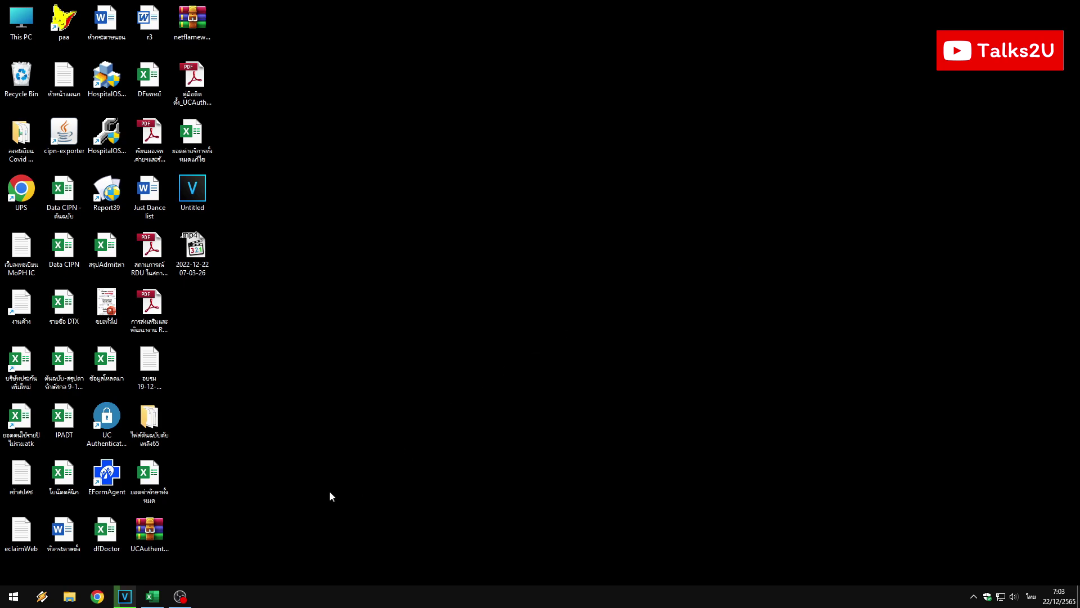
Restore the Excel workbook with the names, items and quantities table from the taskbar.
left_click(152, 596)
Select the whole of columns A to C and open Remove Duplicates.
left_click(449, 383)
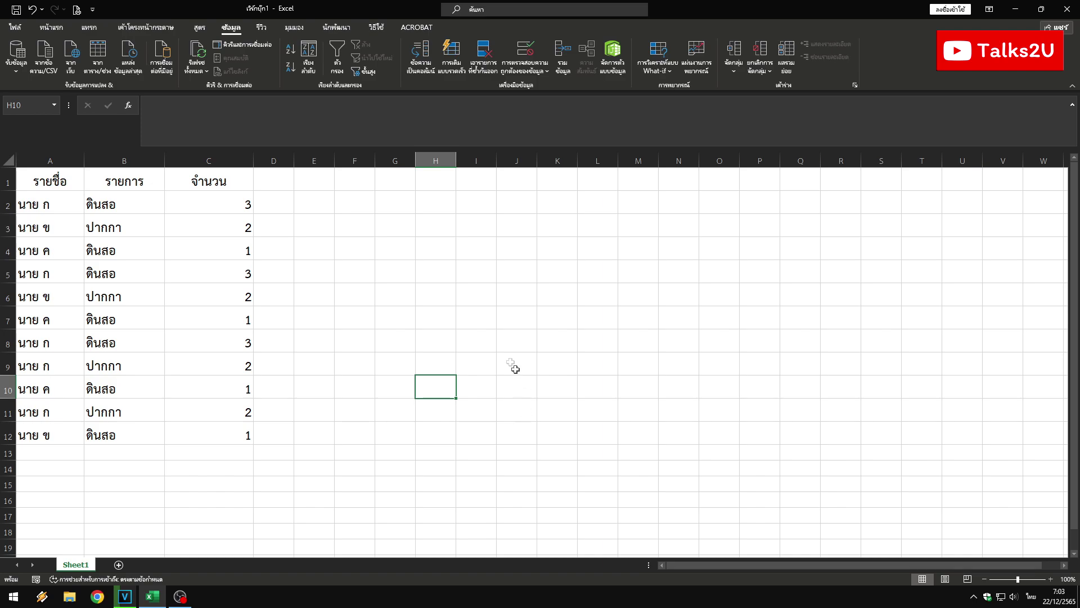
left_click(46, 157)
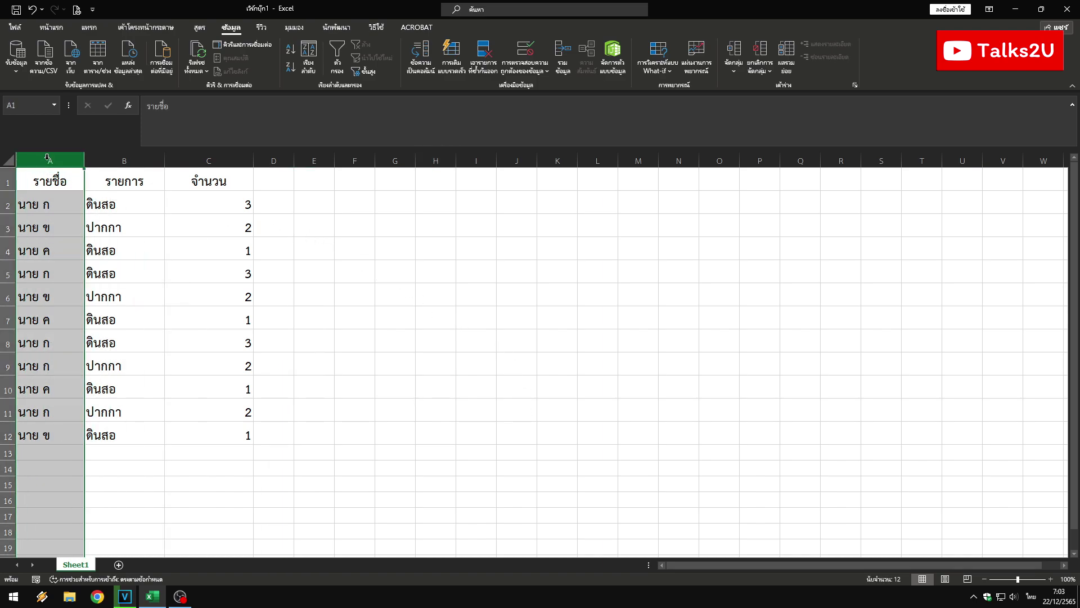
left_click(198, 159, "shift")
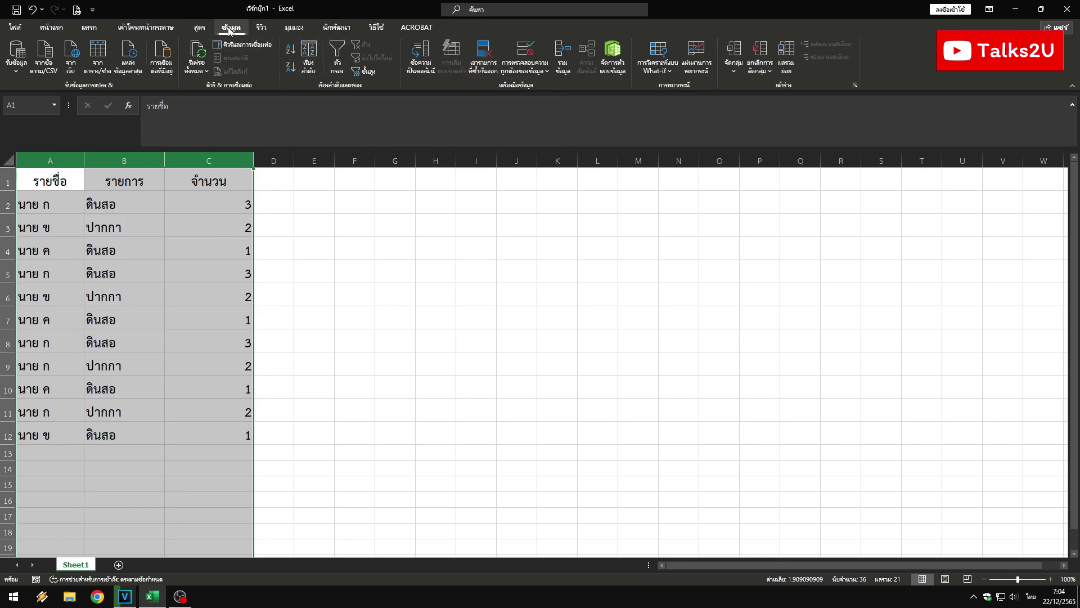
left_click(485, 53)
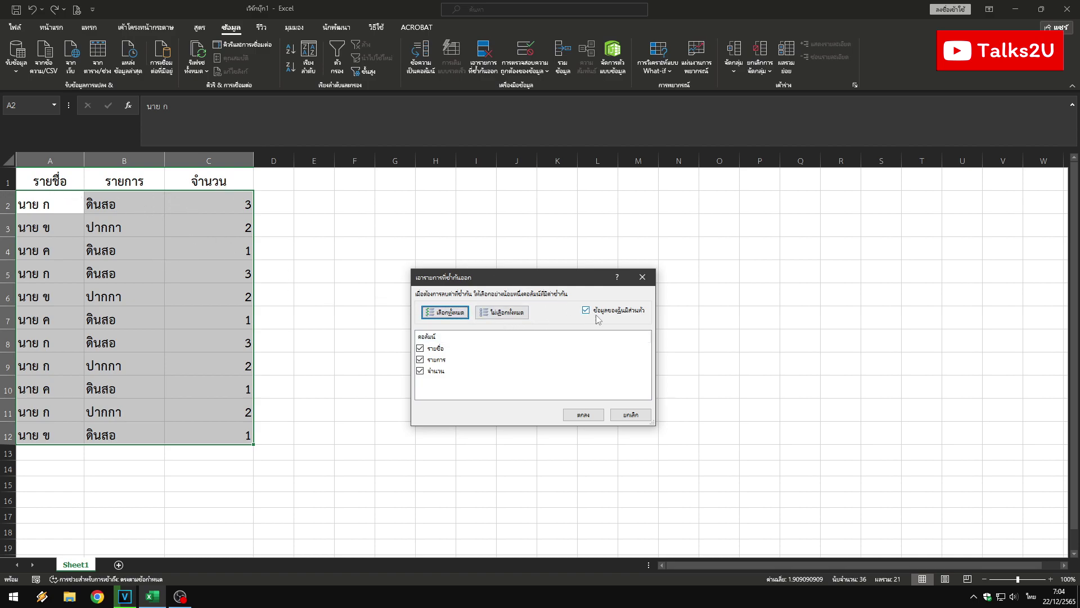
Keep 'My data has headers' checked and unselect all three columns in Remove Duplicates.
left_click(586, 310)
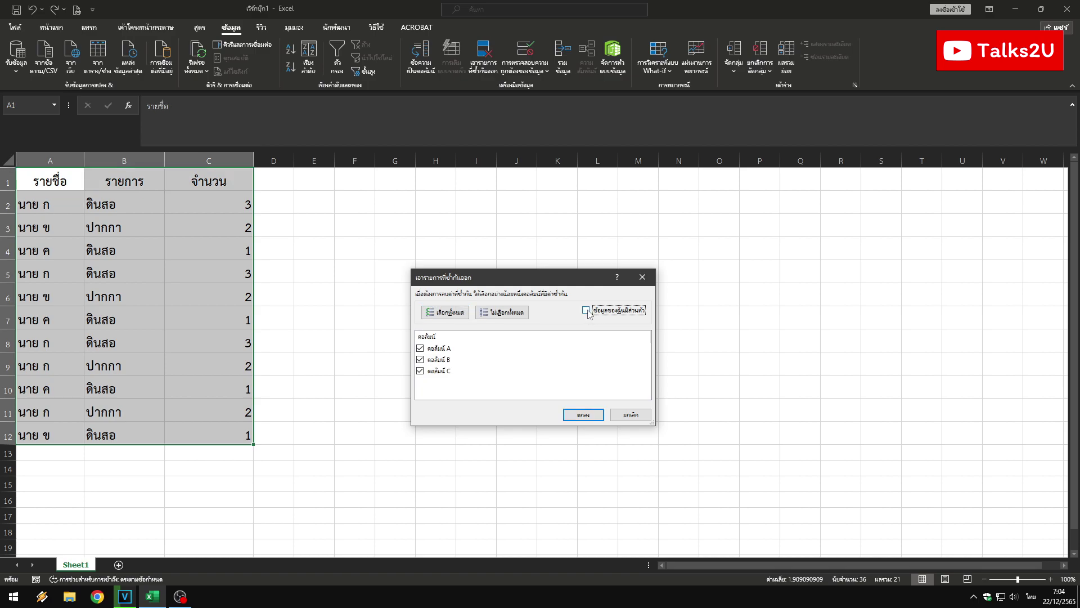
left_click(588, 313)
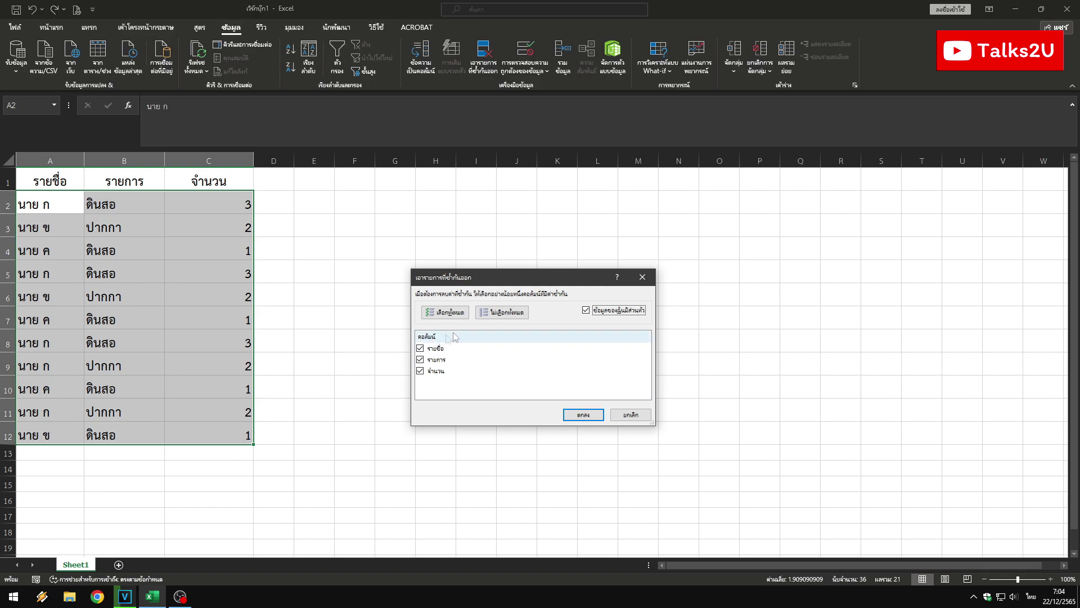
left_click(495, 313)
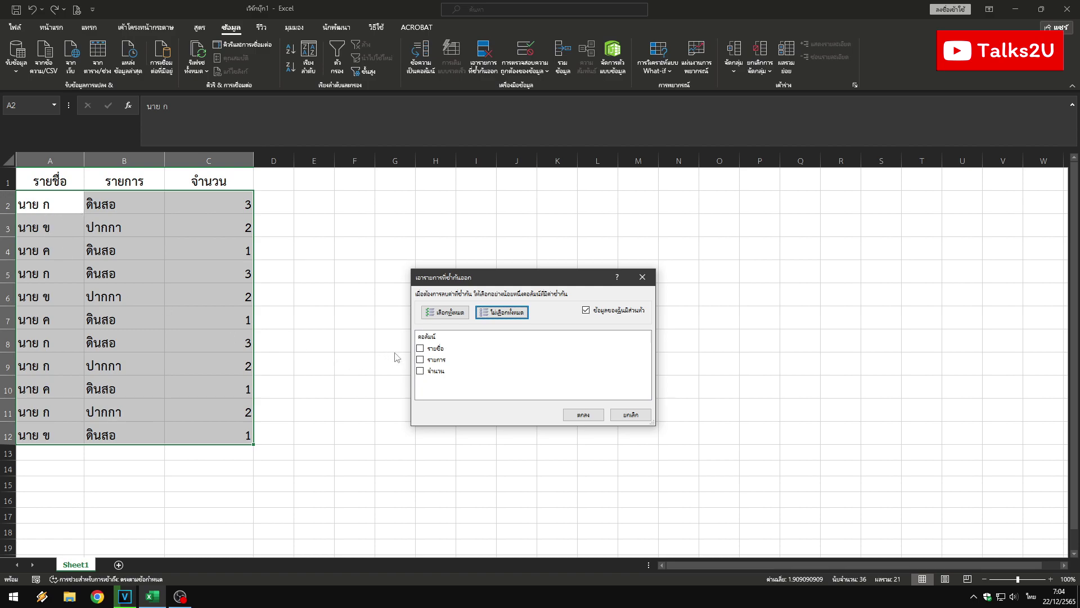
Compare on รายชื่อ, รายการ and จำนวน, removing 6 duplicate rows to leave 5 unique rows.
left_click(430, 351)
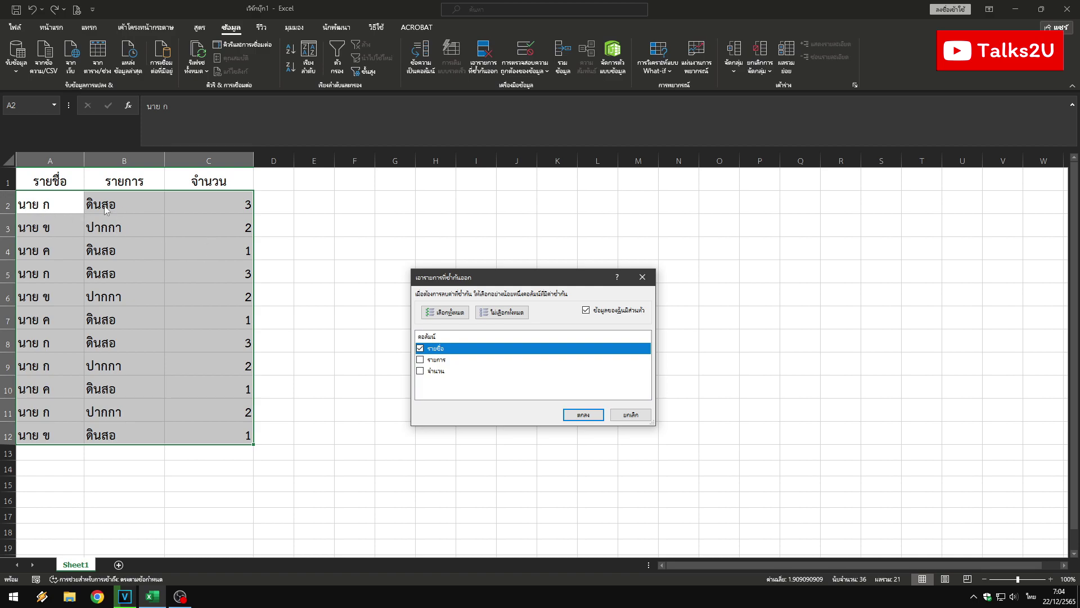
left_click(420, 360)
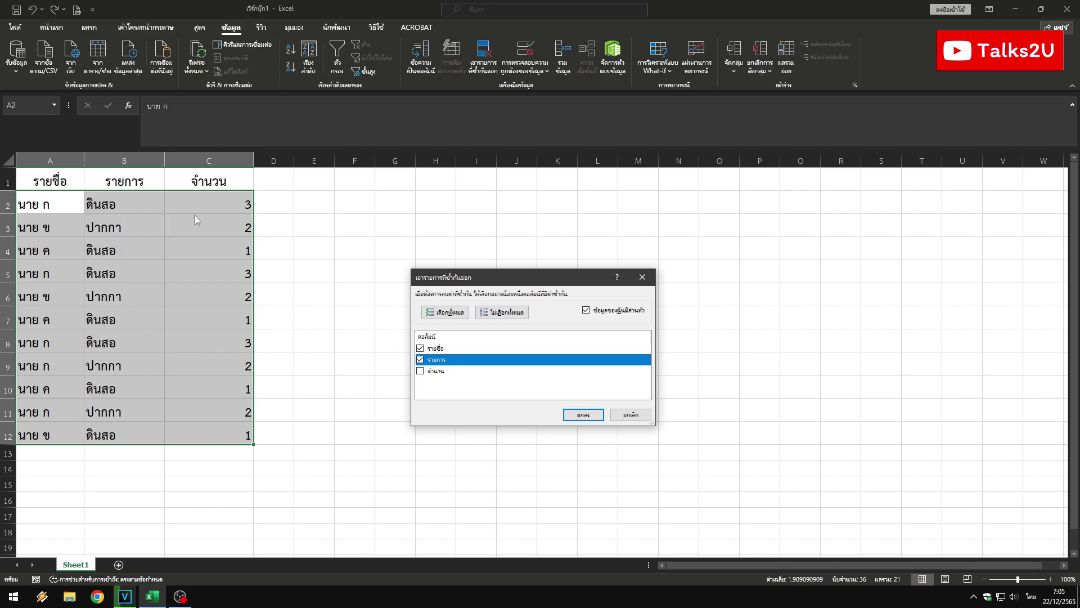
left_click(421, 371)
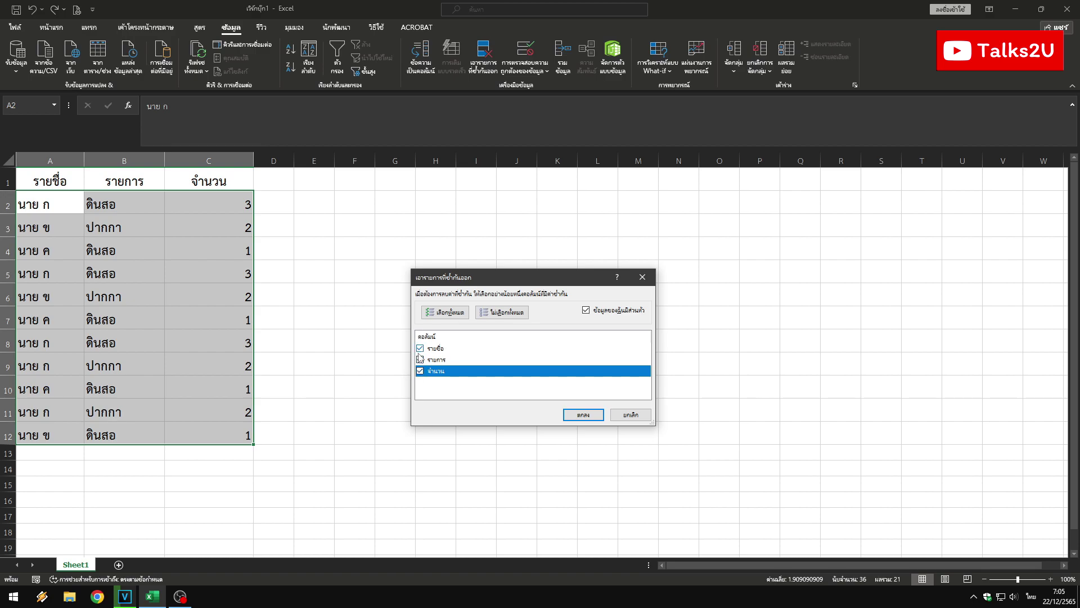
left_click(420, 358)
left_click(599, 417)
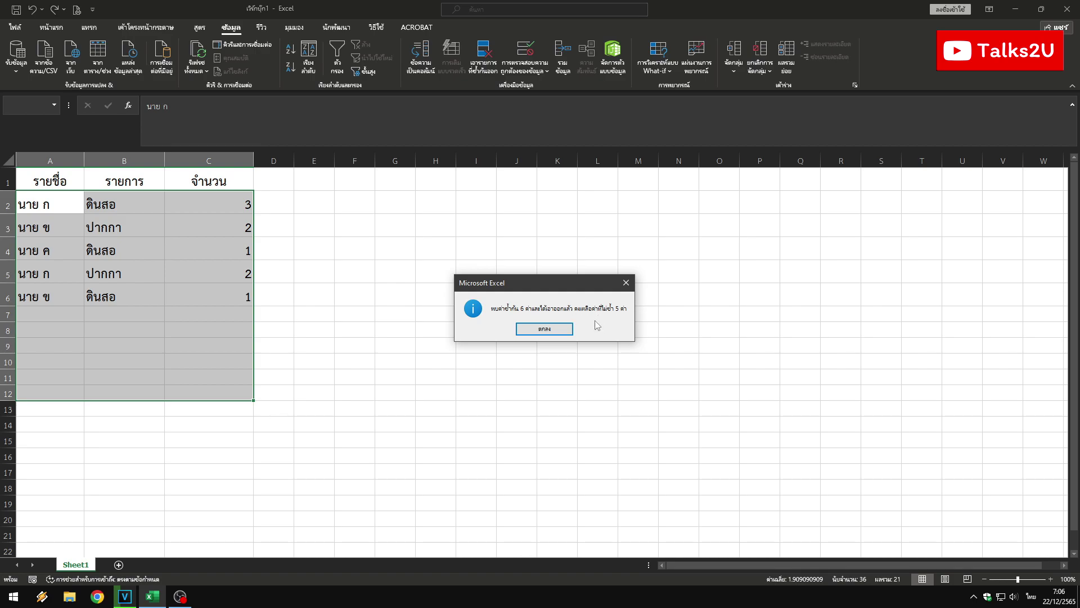
Close the six-removed, five-remaining report, click cell H6, and minimise the workbook.
left_click(551, 332)
left_click_drag(412, 364, 421, 363)
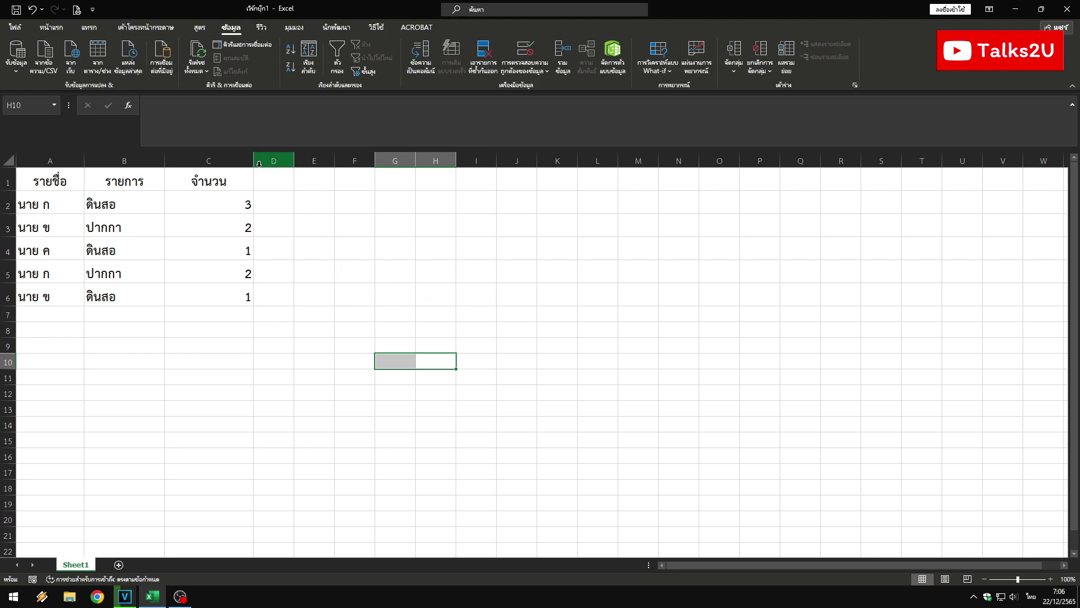
left_click(448, 299)
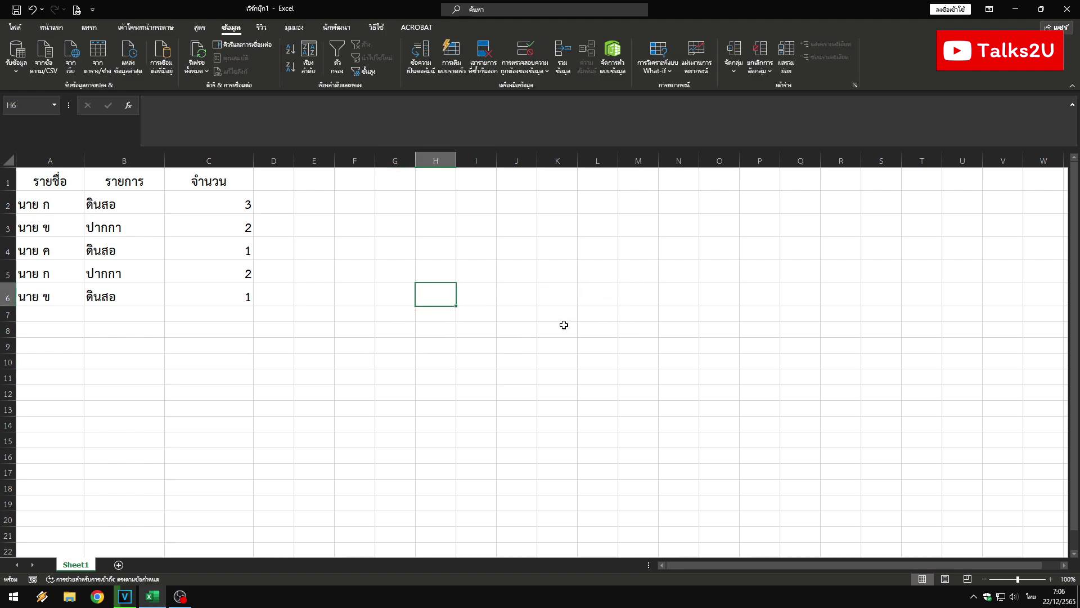
left_click(1016, 9)
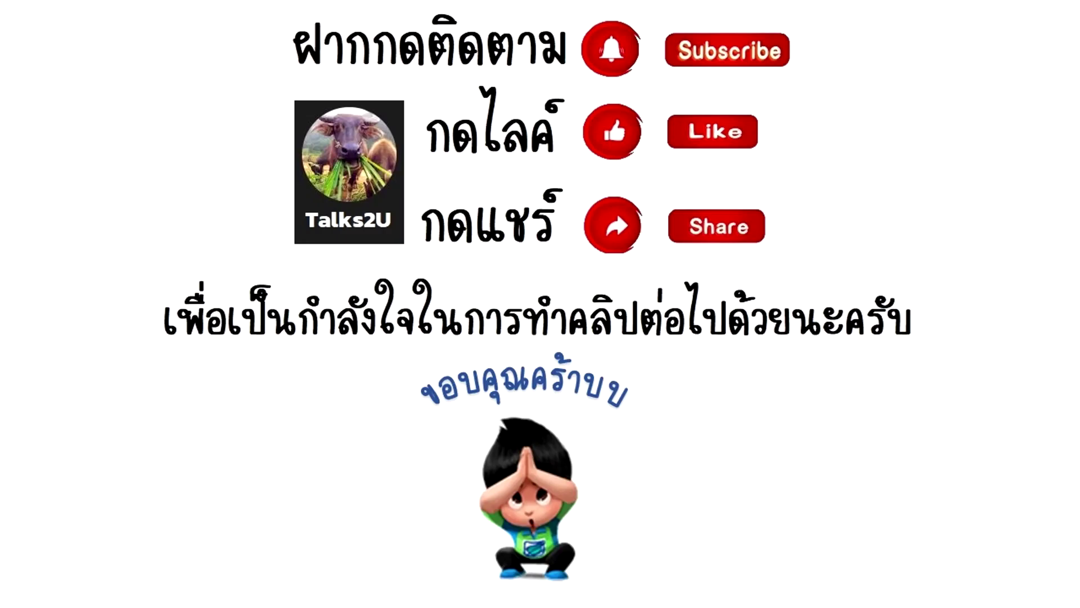